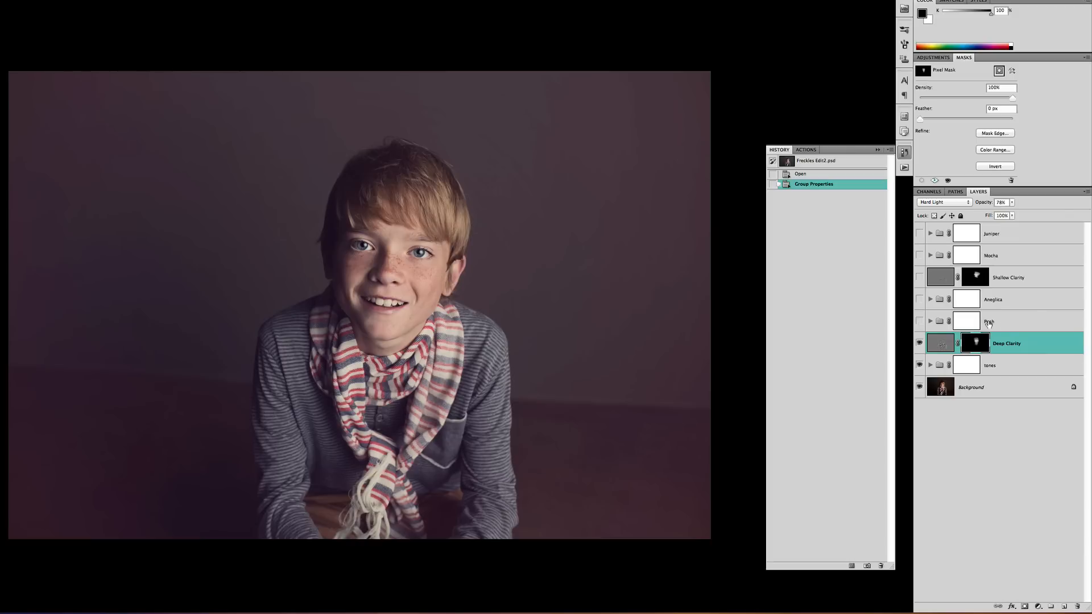
Turn on the Posh group, compare the portrait with and without the Jones group, and select Posh.
{"action": "left_click", "coordinate": [919, 322]}
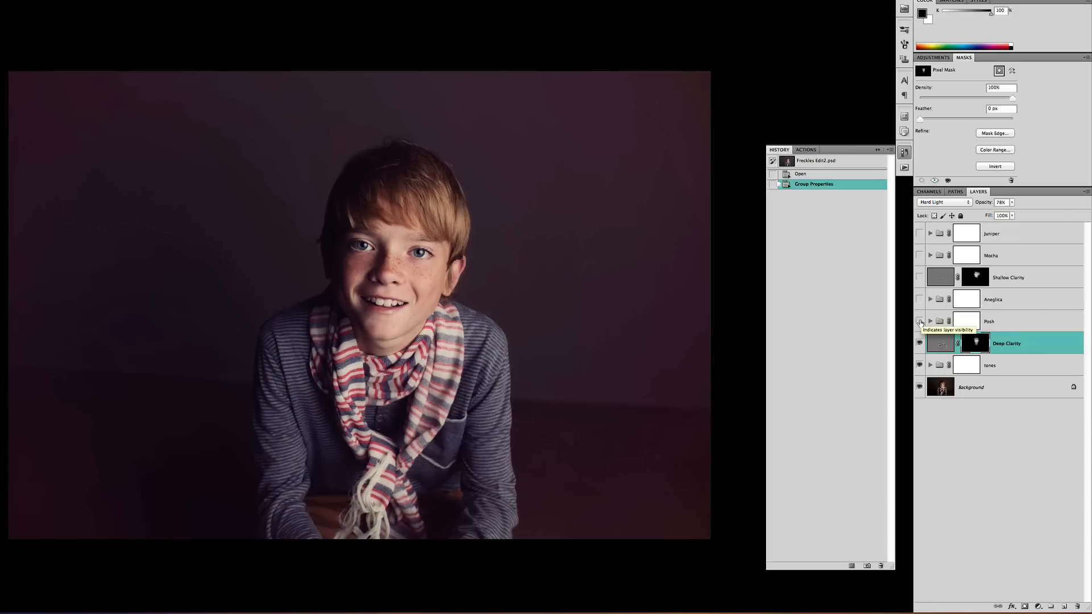
{"action": "left_click", "coordinate": [919, 322]}
{"action": "left_click", "coordinate": [919, 322]}
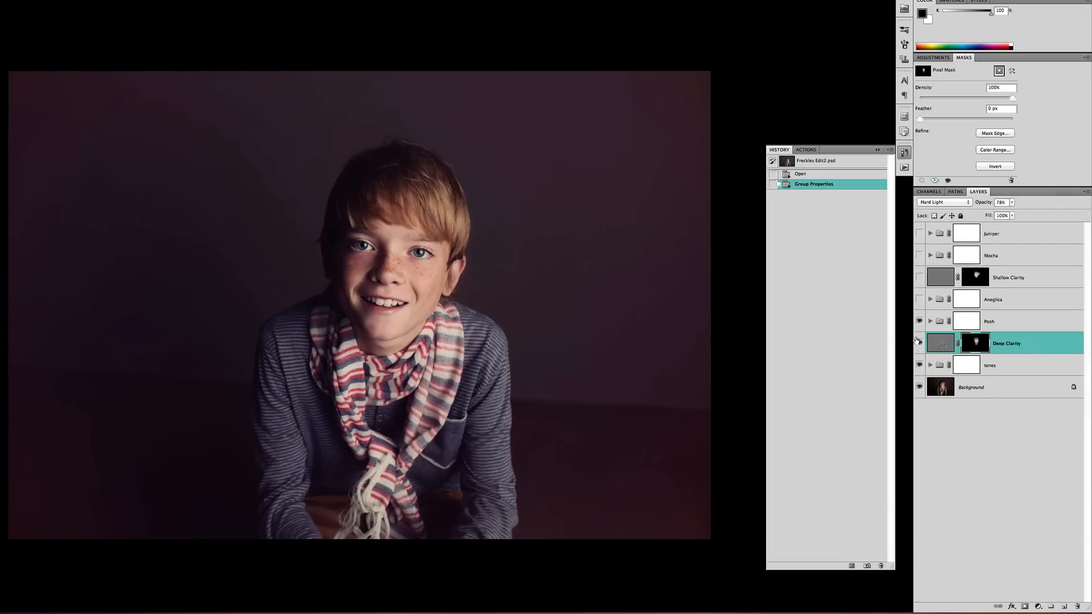
{"action": "left_click", "coordinate": [919, 365]}
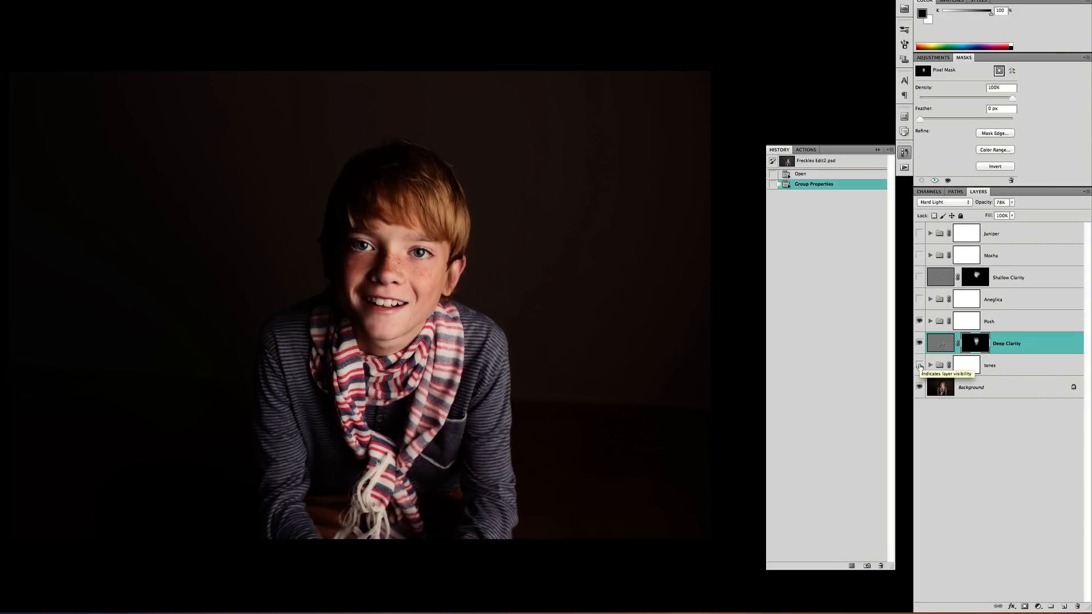
{"action": "left_click", "coordinate": [919, 365]}
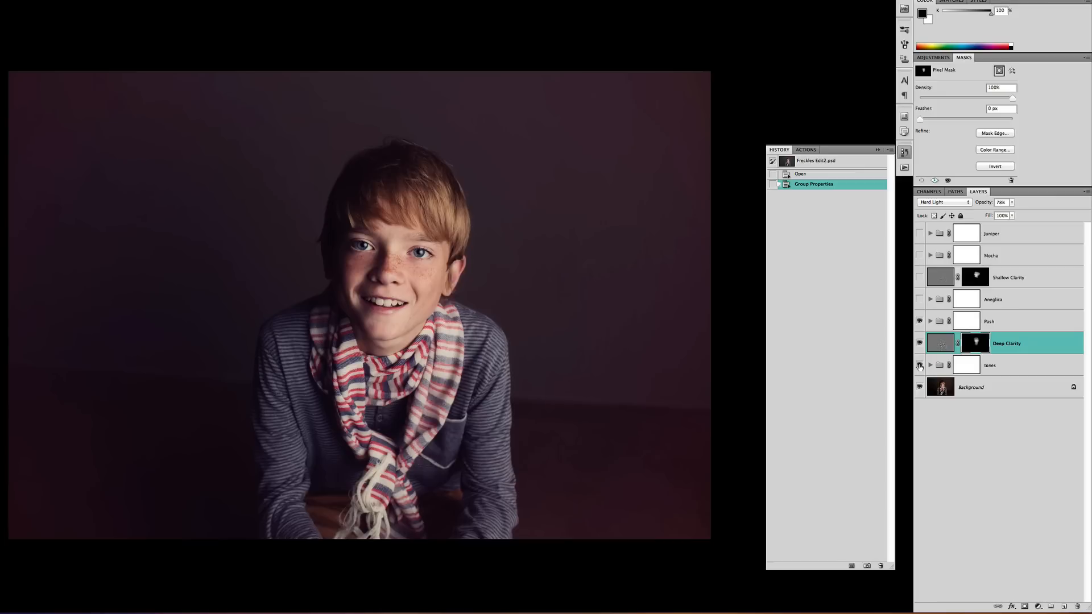
{"action": "left_click", "coordinate": [1003, 324]}
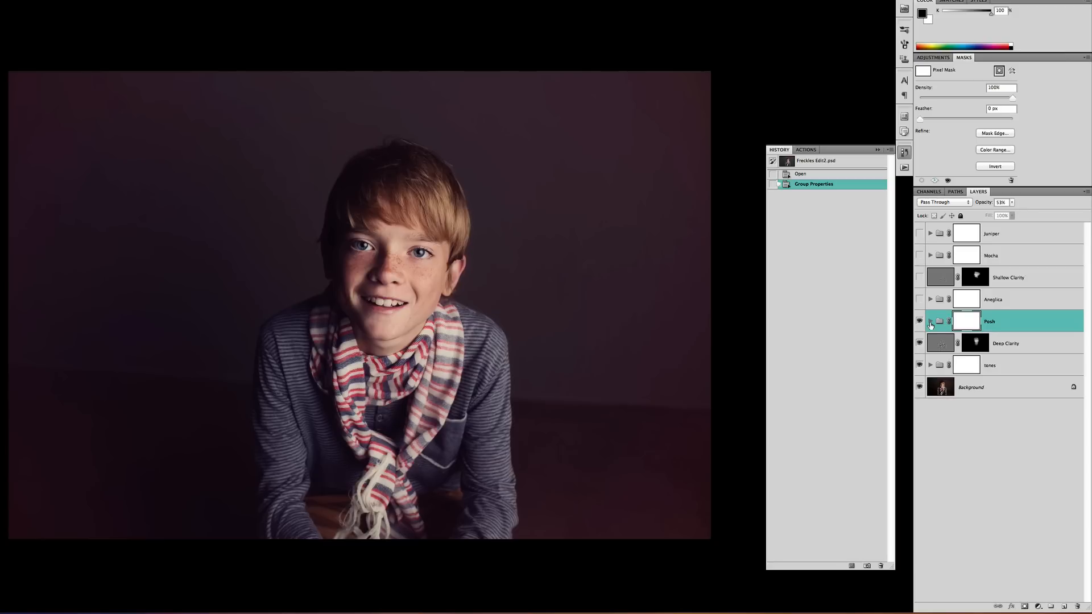
Turn on the Aneglica group and look at the adjustment layers it contains.
{"action": "left_click", "coordinate": [990, 301]}
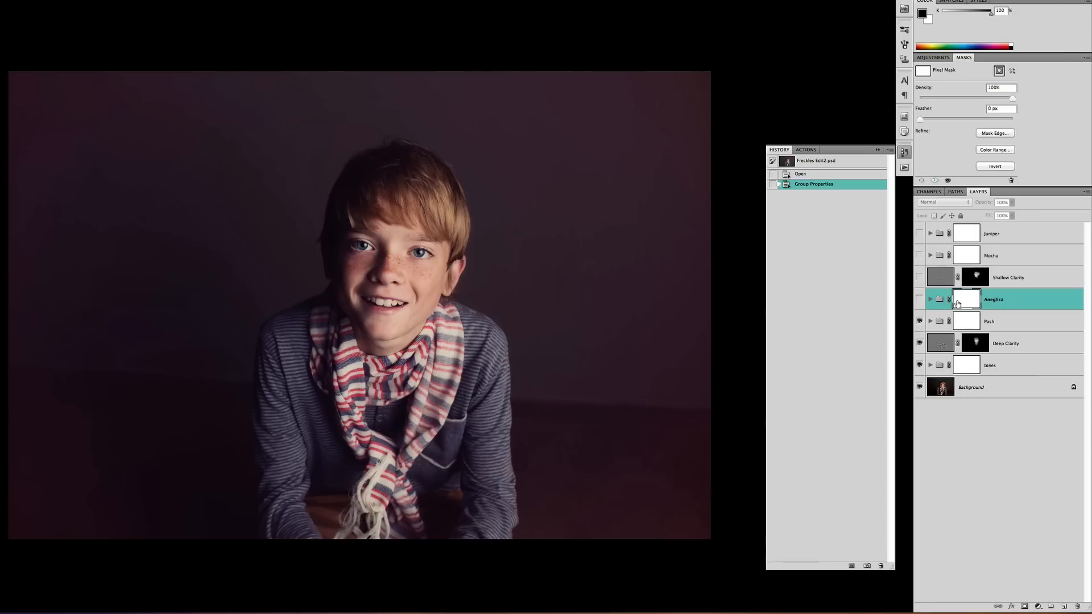
{"action": "left_click", "coordinate": [919, 299]}
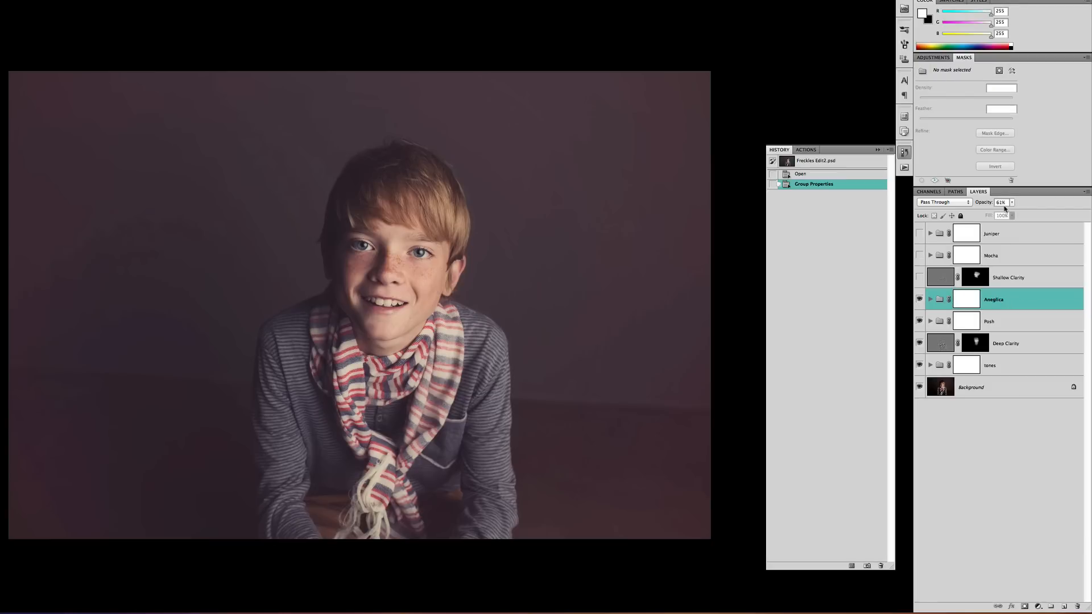
{"action": "left_click", "coordinate": [929, 300]}
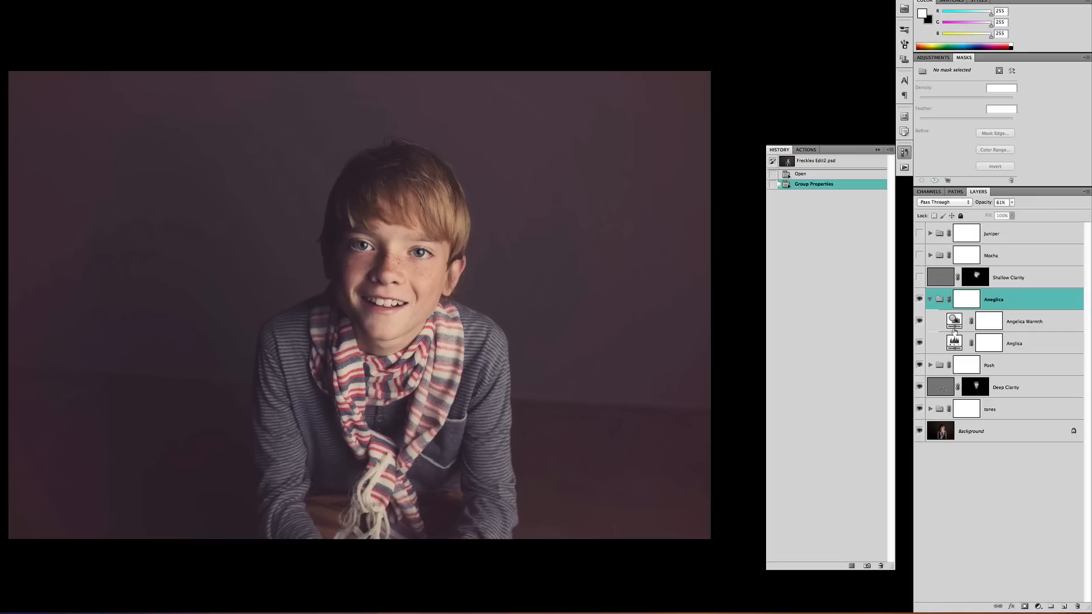
{"action": "left_click", "coordinate": [929, 300]}
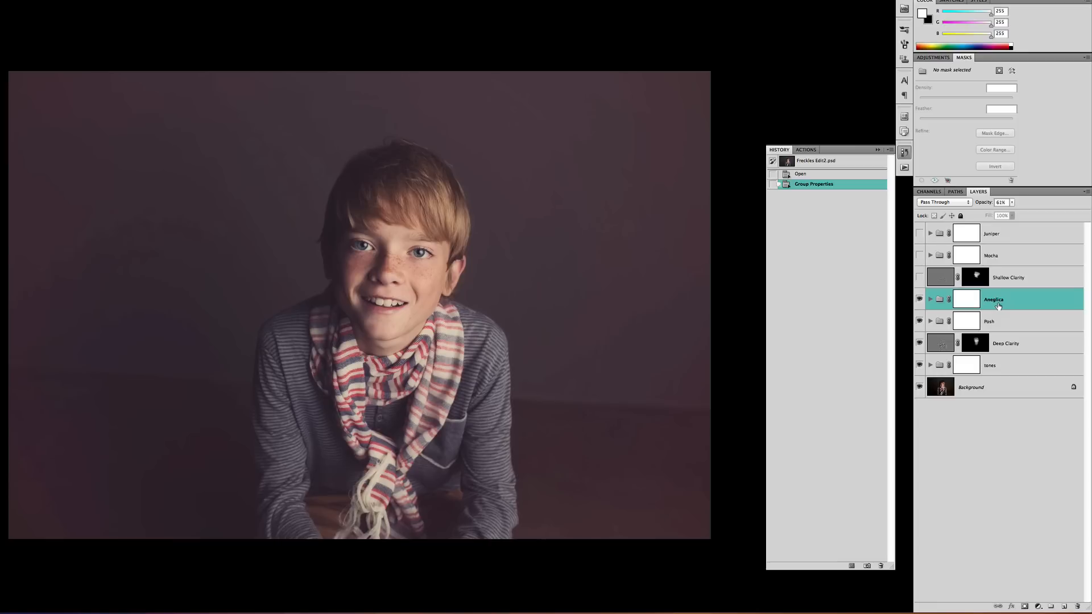
Turn on the Shallow Clarity layer and inspect its mask as a red overlay on the portrait.
{"action": "left_click", "coordinate": [919, 277]}
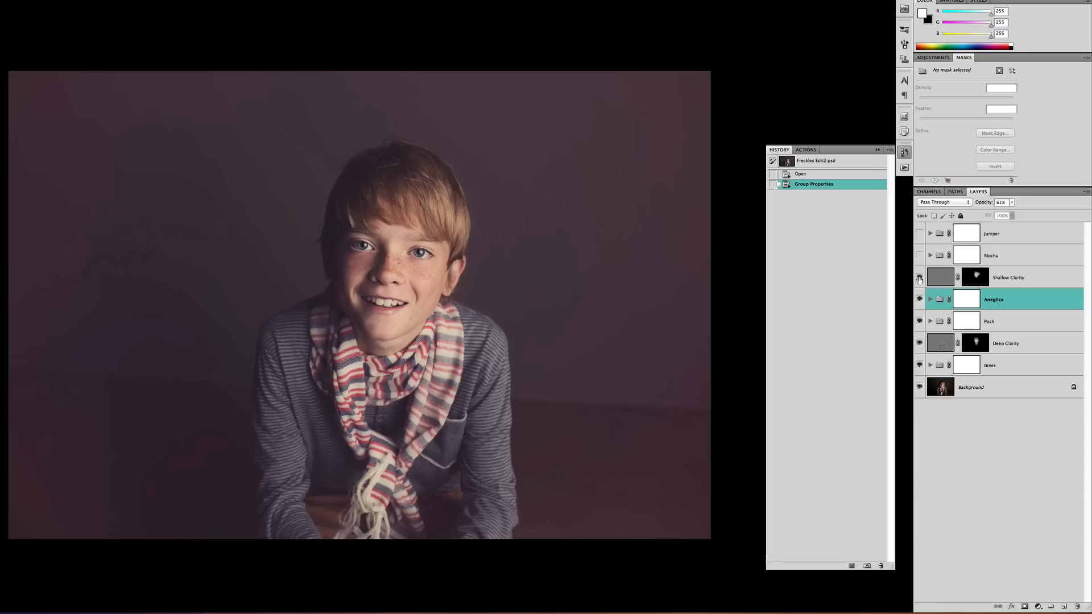
{"action": "left_click", "coordinate": [938, 281]}
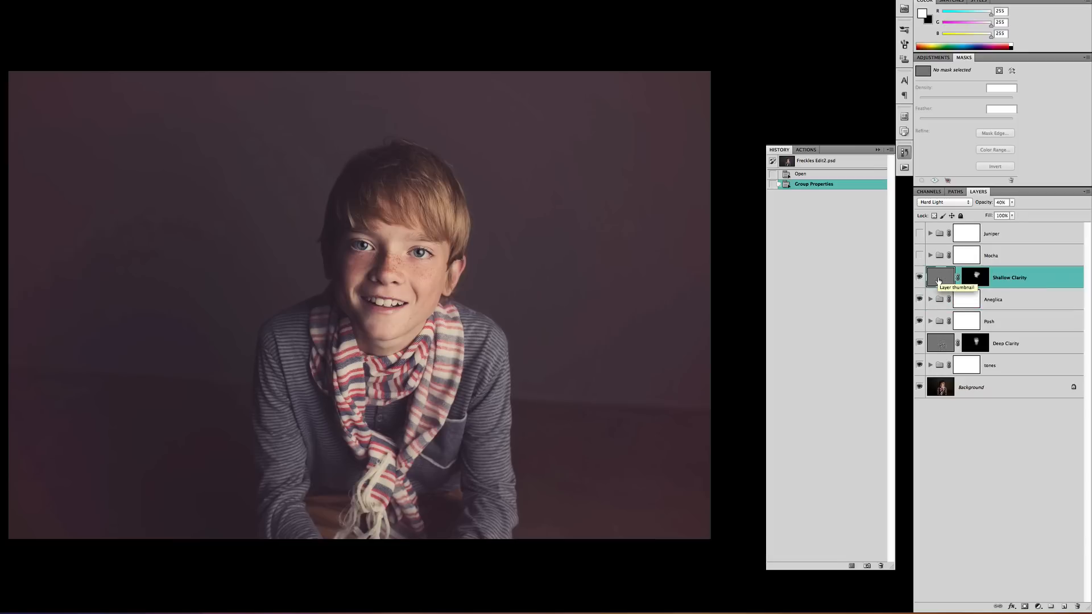
{"action": "left_click", "coordinate": [979, 282]}
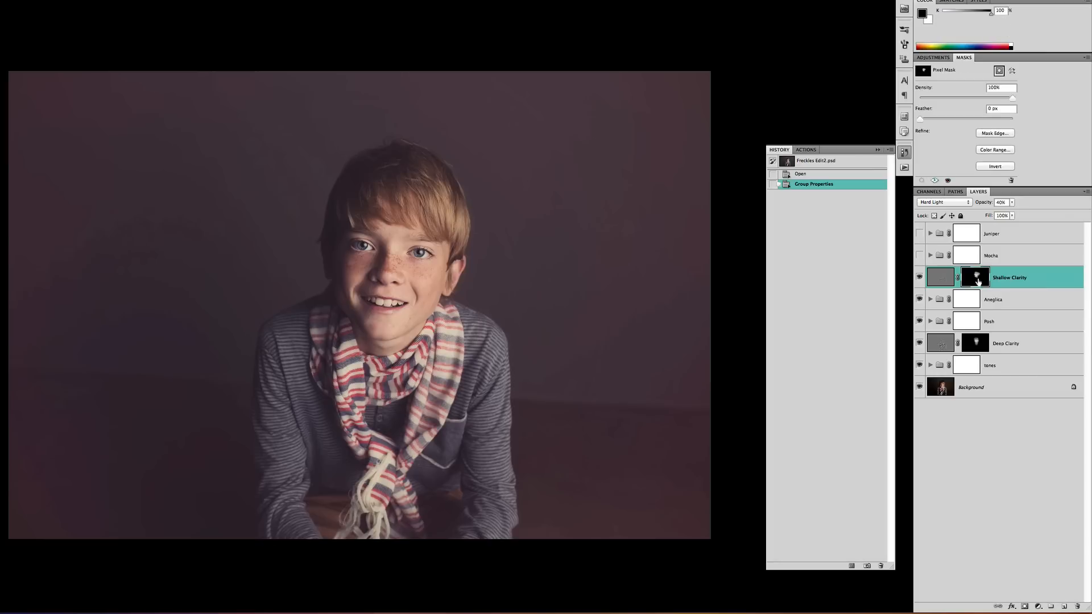
{"action": "key", "text": "backslash"}
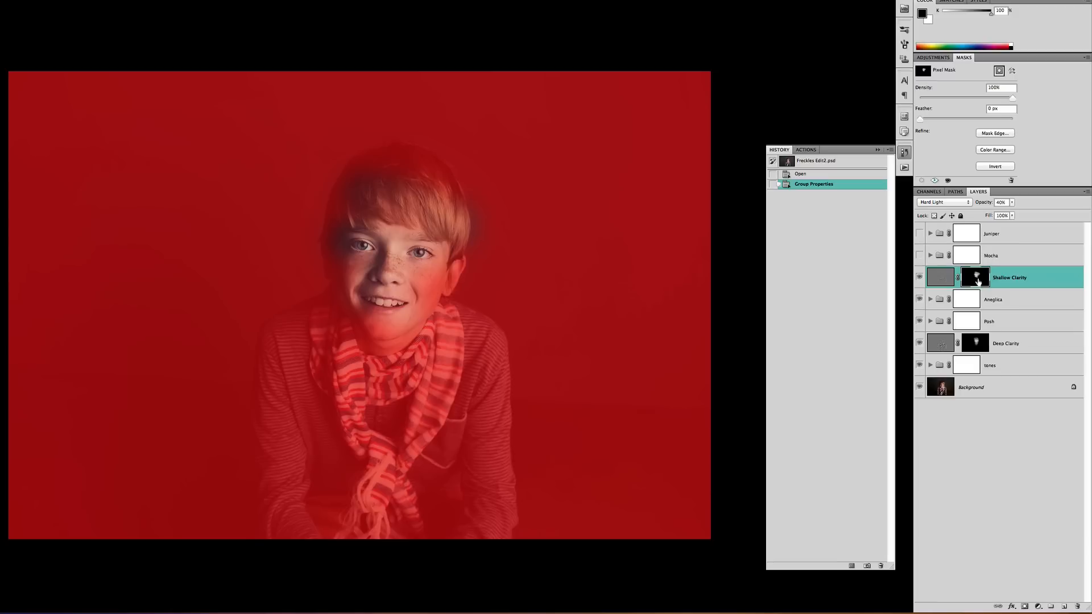
{"action": "key", "text": "backslash"}
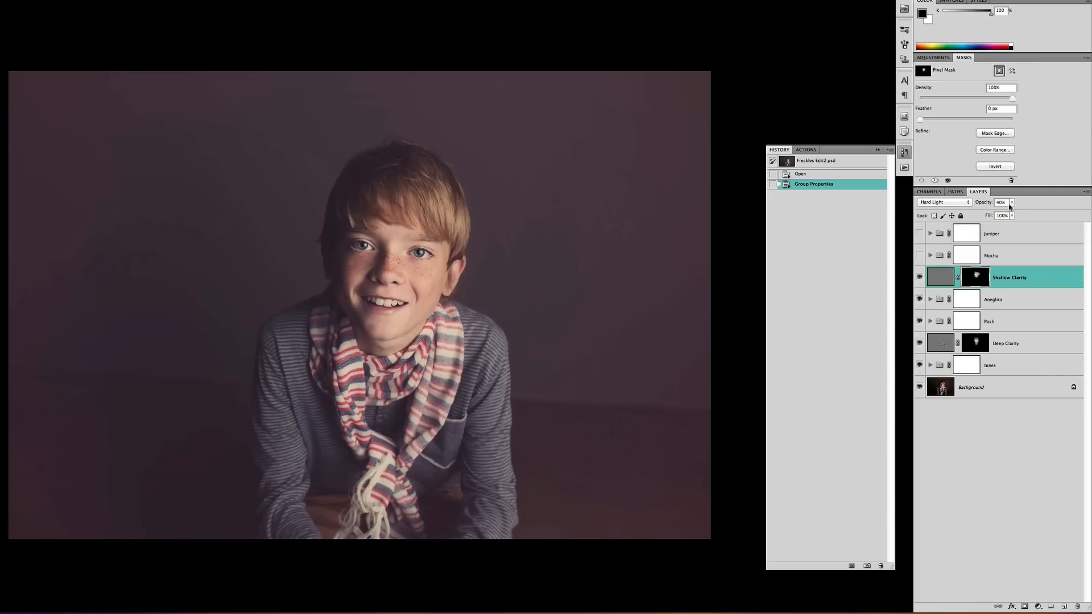
Compare the portrait with and without the Shallow Clarity layer, and the full edit against the Background alone.
{"action": "left_click", "coordinate": [919, 277]}
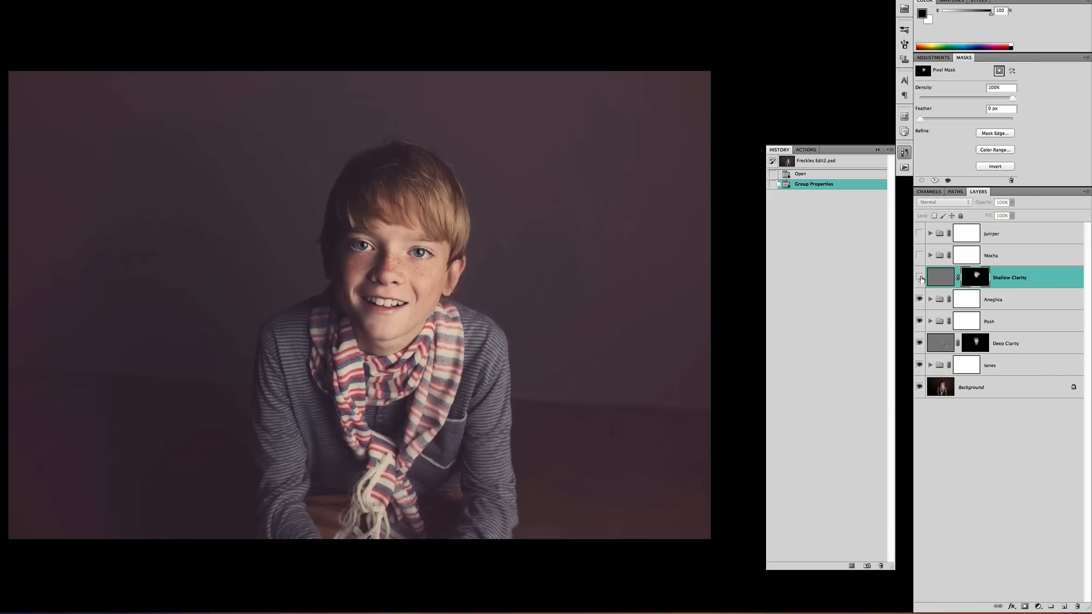
{"action": "left_click", "coordinate": [920, 278]}
{"action": "left_click", "coordinate": [919, 277]}
{"action": "left_click", "coordinate": [920, 278]}
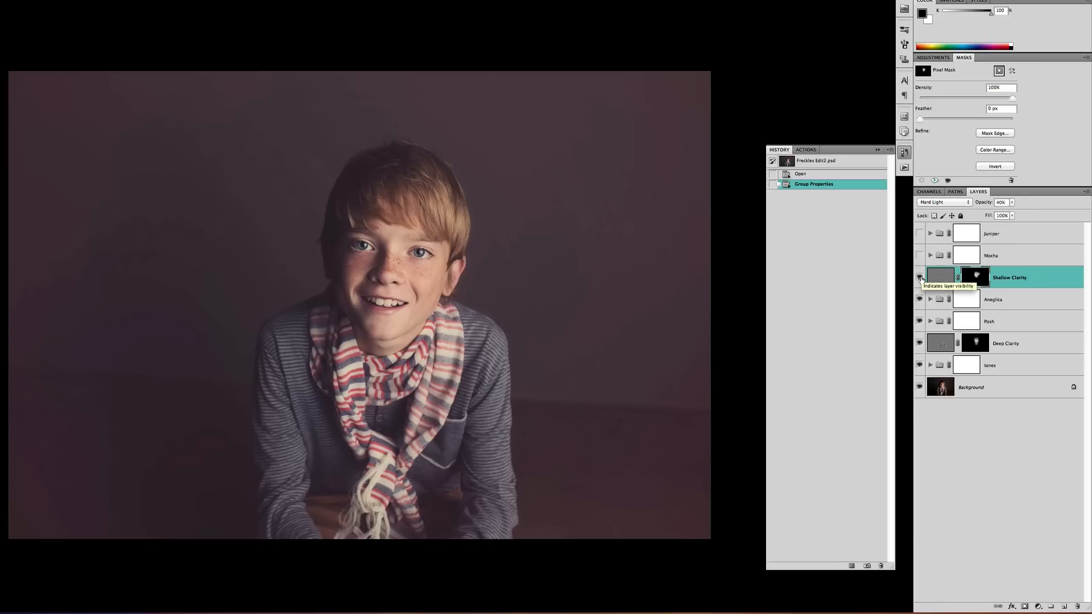
{"action": "left_click", "coordinate": [919, 278]}
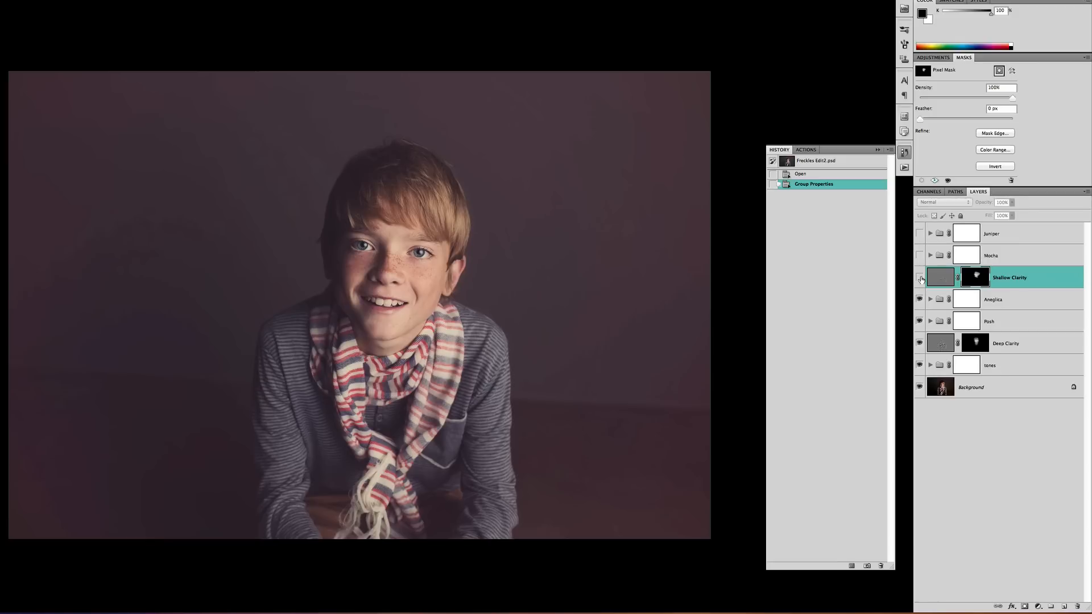
{"action": "left_click", "coordinate": [920, 278]}
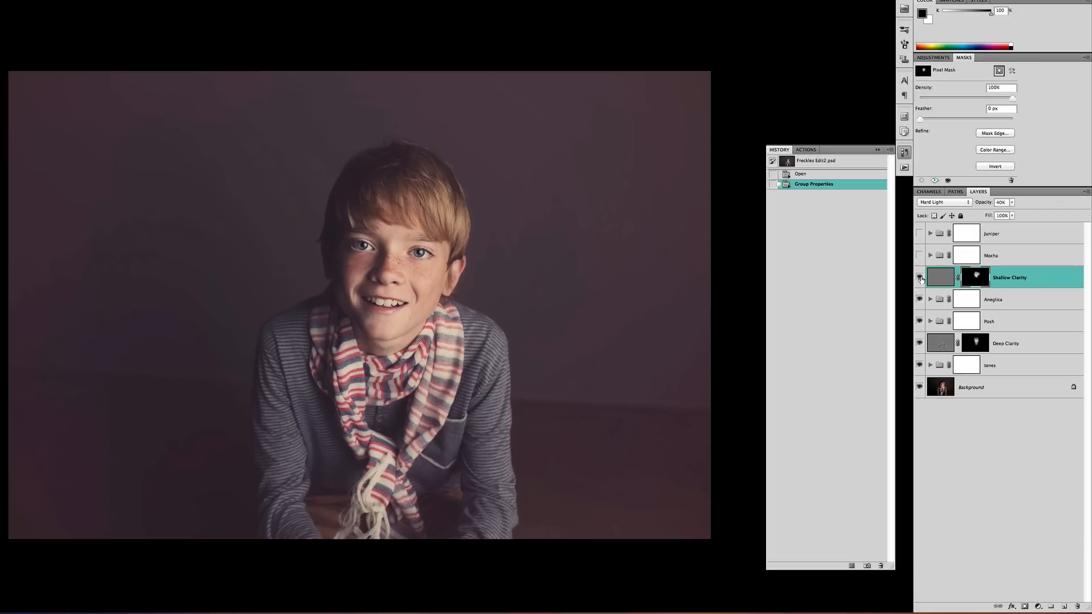
{"action": "left_click", "coordinate": [920, 278]}
{"action": "left_click", "coordinate": [920, 278]}
{"action": "left_click", "coordinate": [919, 388], "text": "alt"}
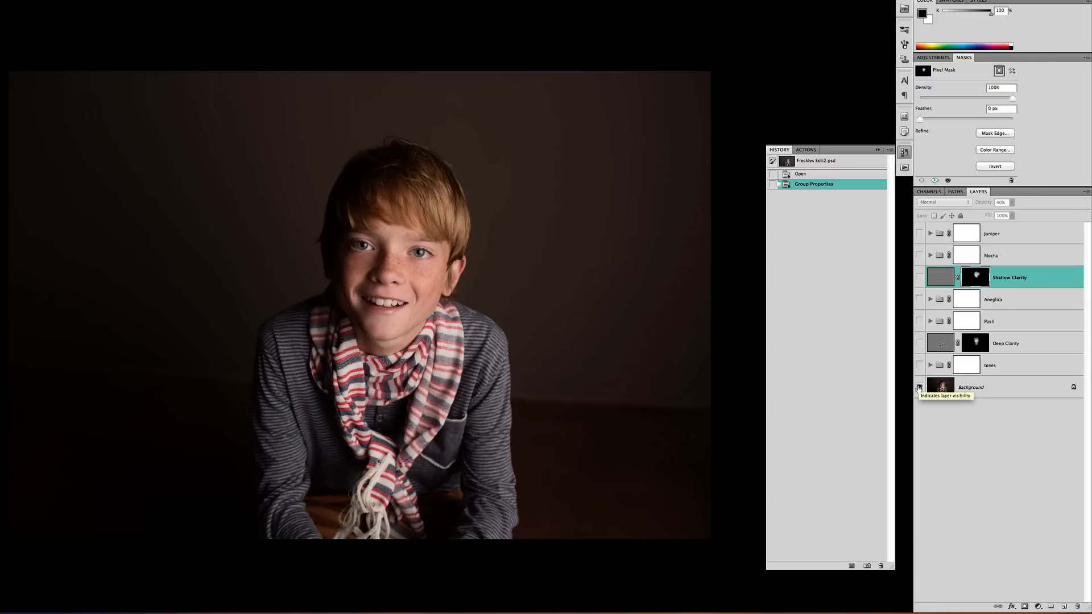
{"action": "left_click", "coordinate": [918, 387], "text": "alt"}
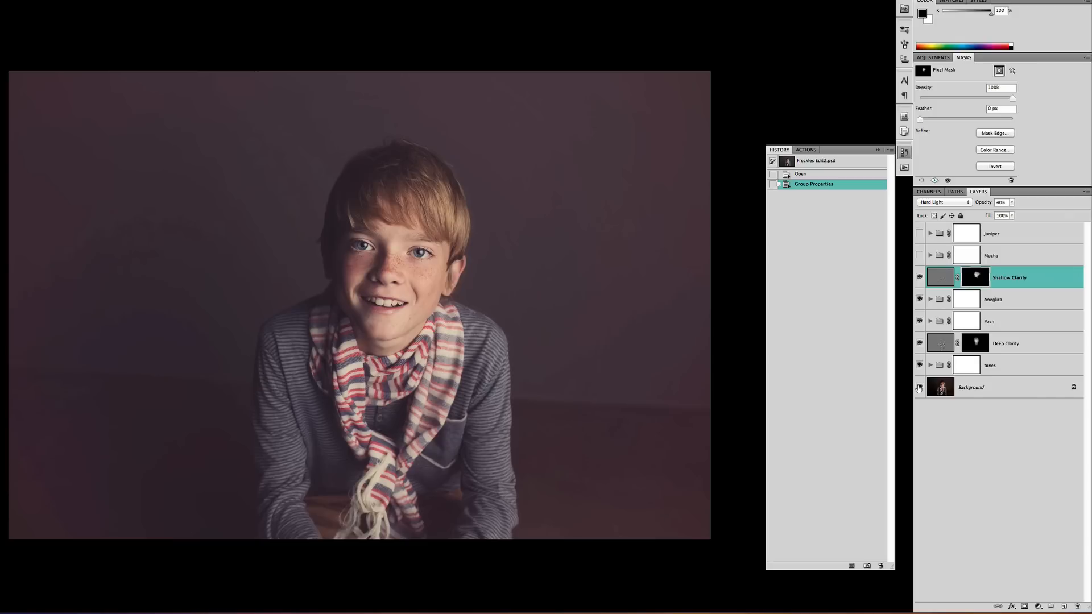
Turn on the Mocha group and try its opacity at 67%, undoing the opacity change.
{"action": "left_click", "coordinate": [921, 257]}
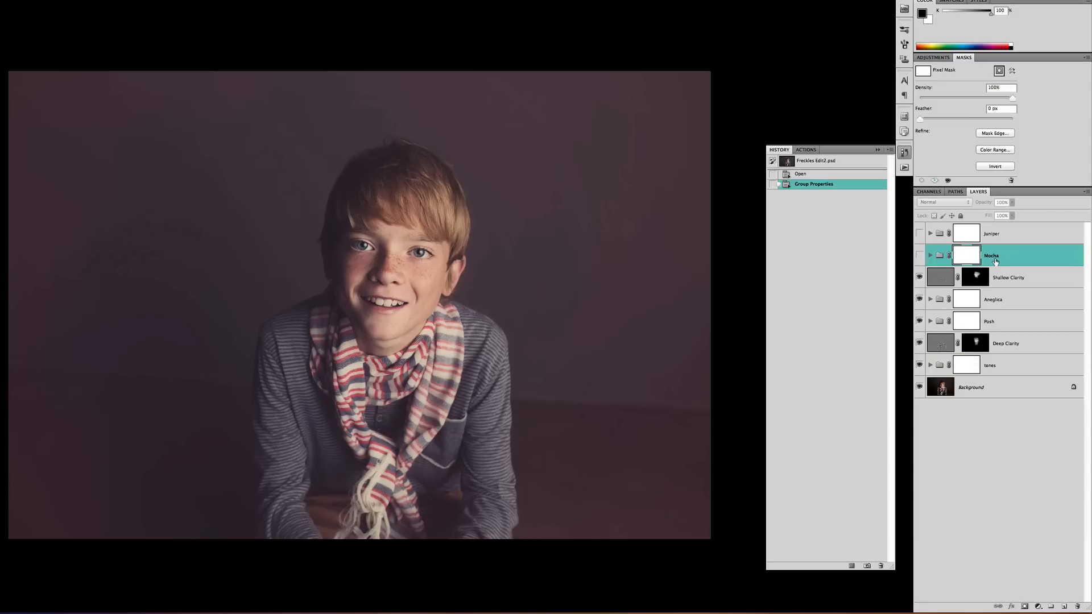
{"action": "left_click", "coordinate": [919, 257]}
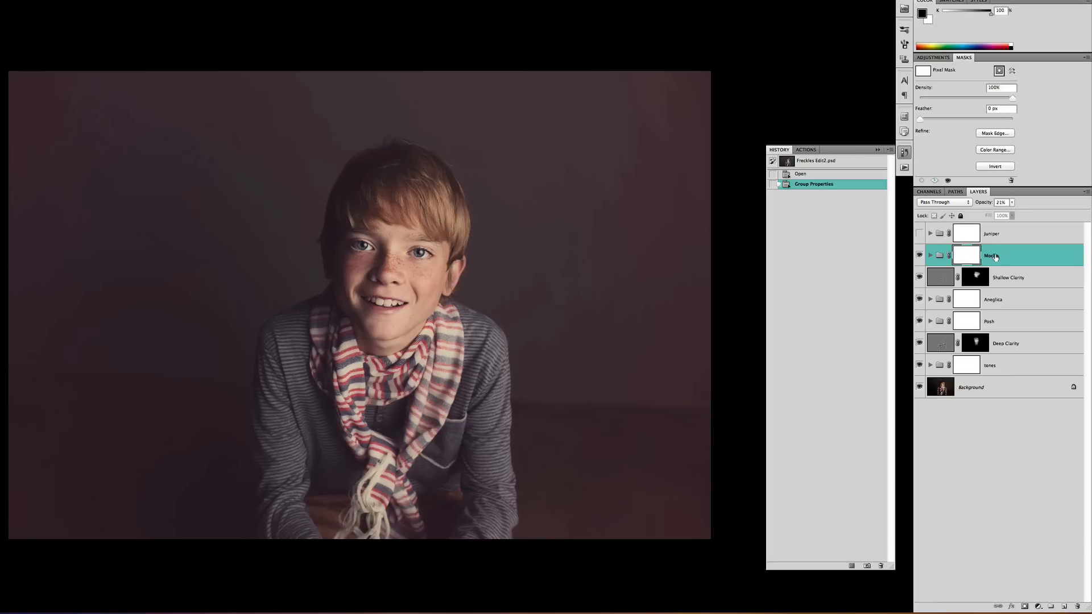
{"action": "left_click", "coordinate": [995, 256]}
{"action": "left_click", "coordinate": [1011, 202]}
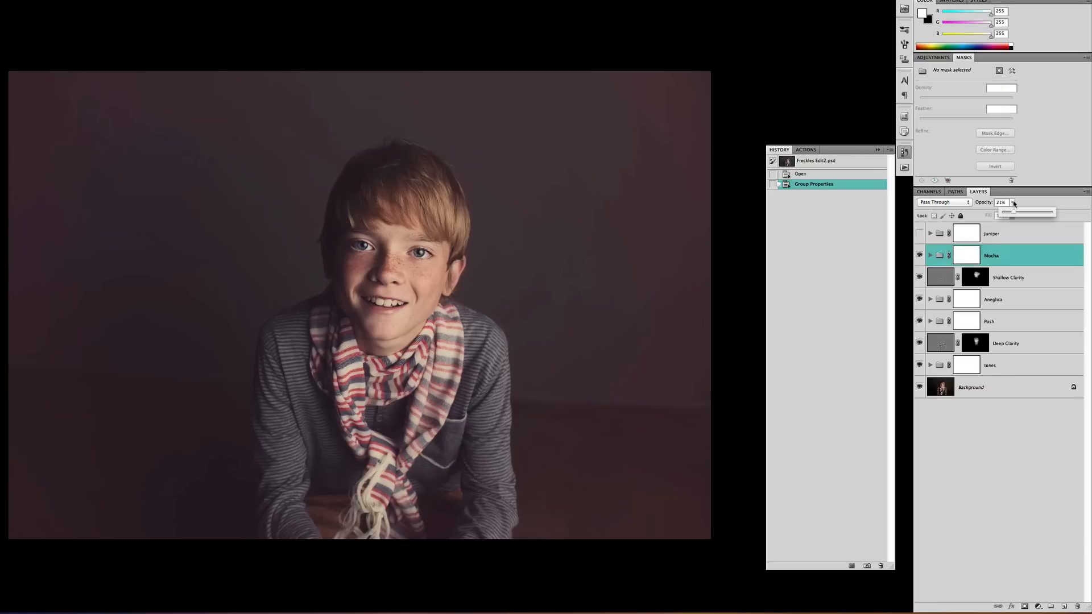
{"action": "left_click_drag", "start_coordinate": [1013, 215], "coordinate": [1036, 213]}
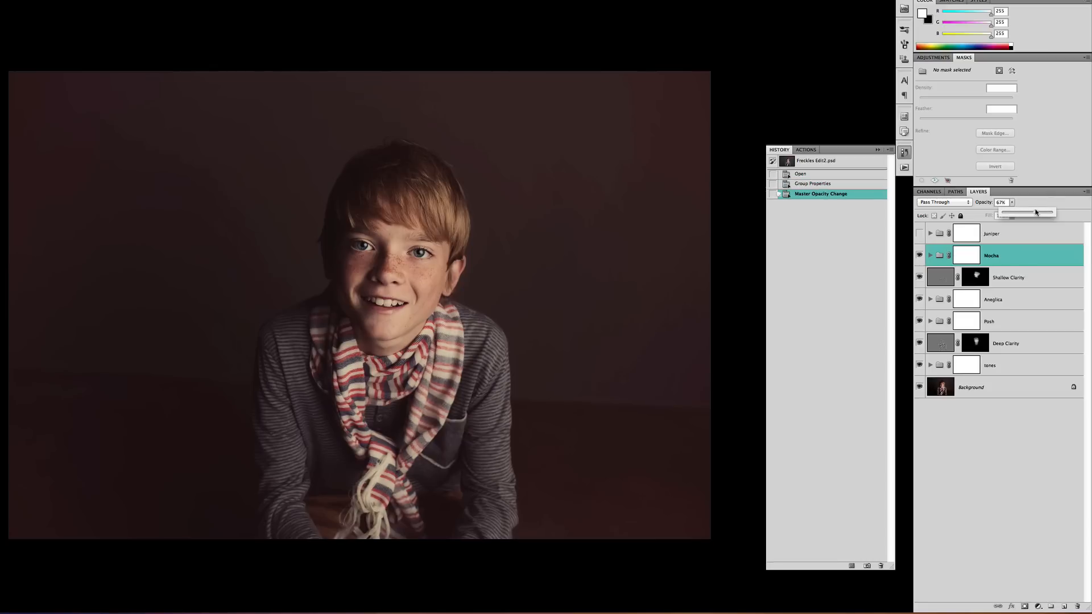
{"action": "key", "text": "ctrl+z"}
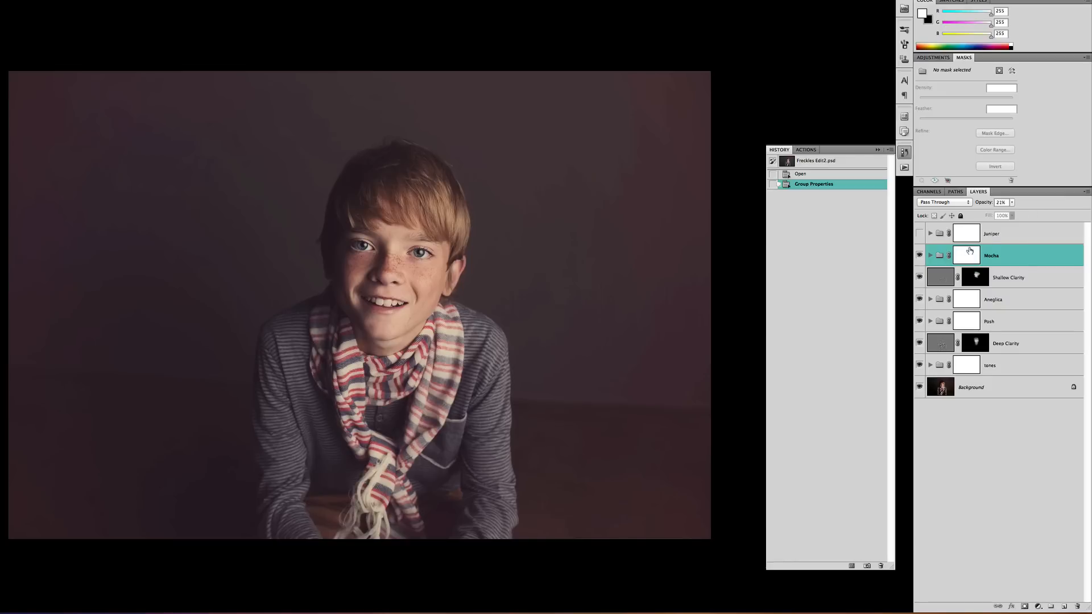
Turn on the Juniper group and try raising its opacity to about 73%, undoing the opacity change.
{"action": "left_click", "coordinate": [1014, 235]}
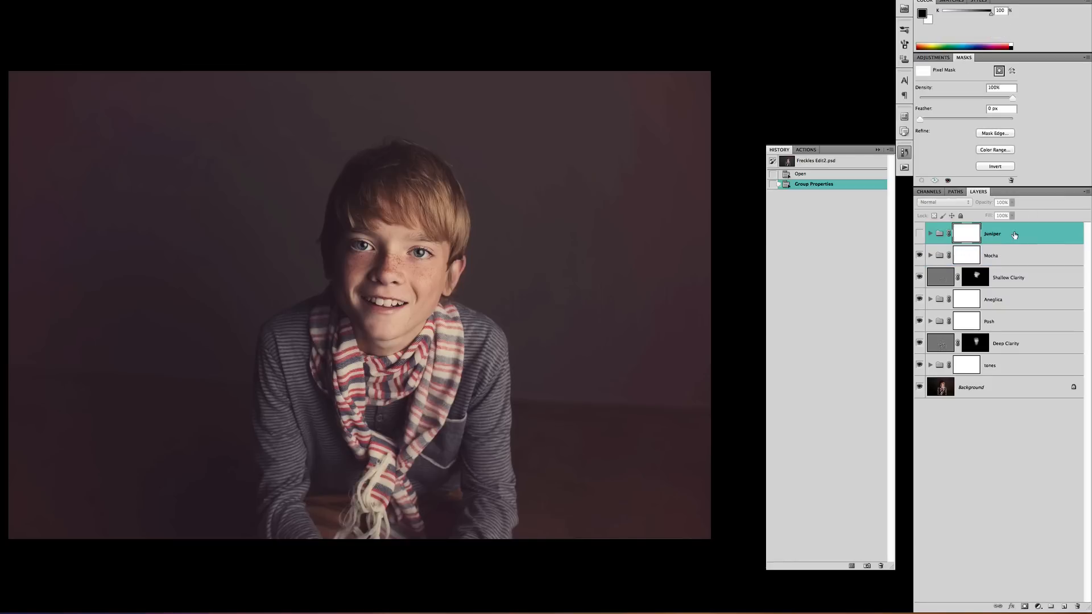
{"action": "left_click", "coordinate": [919, 234]}
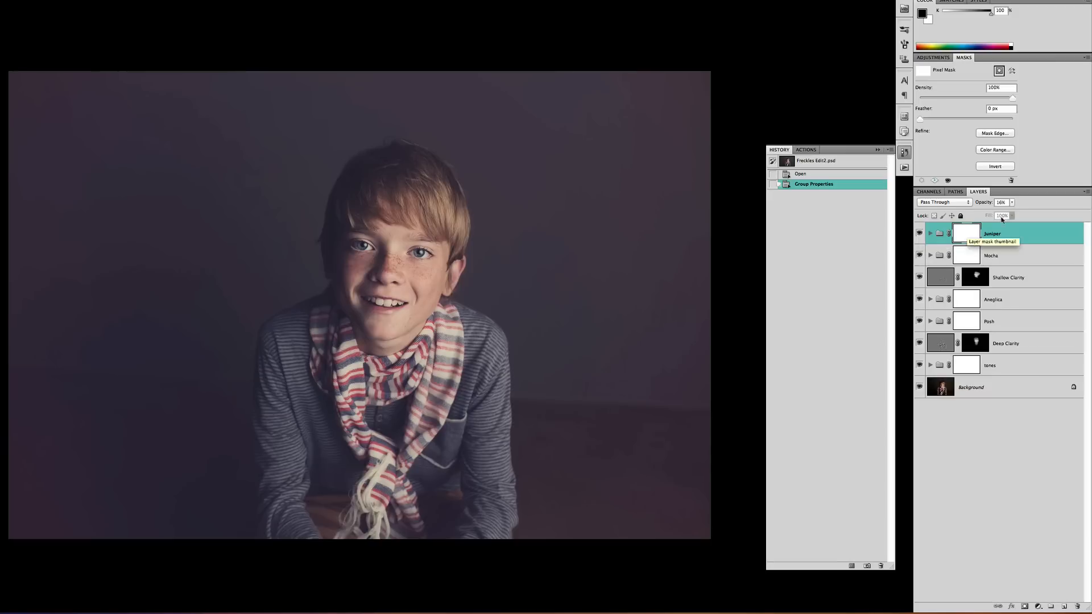
{"action": "left_click", "coordinate": [1012, 202]}
{"action": "left_click_drag", "start_coordinate": [1012, 213], "coordinate": [1043, 214]}
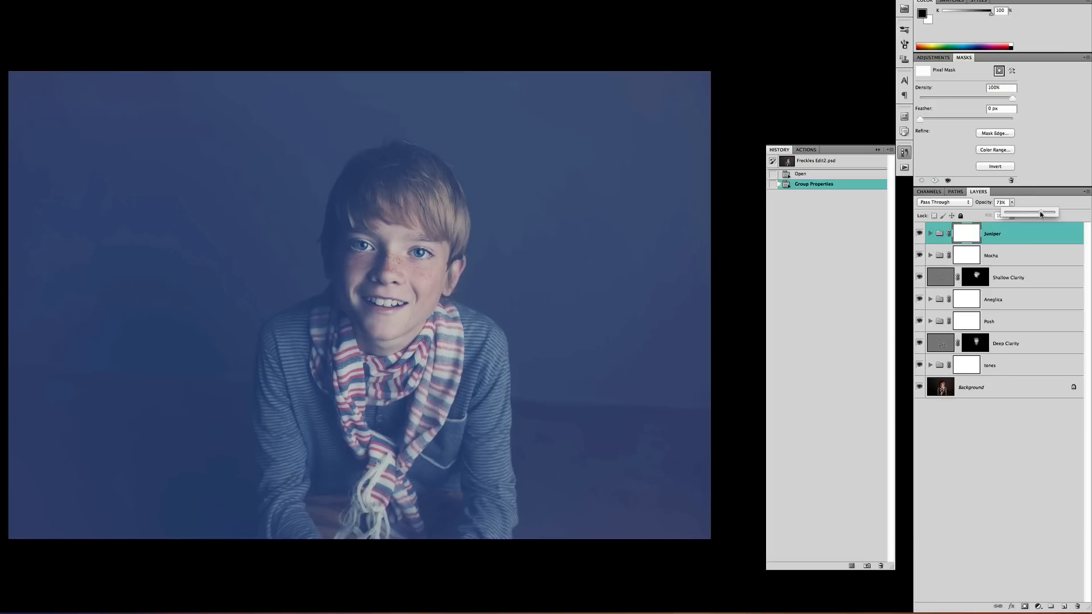
{"action": "mouse_move", "coordinate": [1033, 214]}
{"action": "left_mouse_down"}
{"action": "mouse_move", "coordinate": [1044, 214]}
{"action": "mouse_move", "coordinate": [1019, 212]}
{"action": "left_mouse_up"}
{"action": "key", "text": "ctrl+z"}
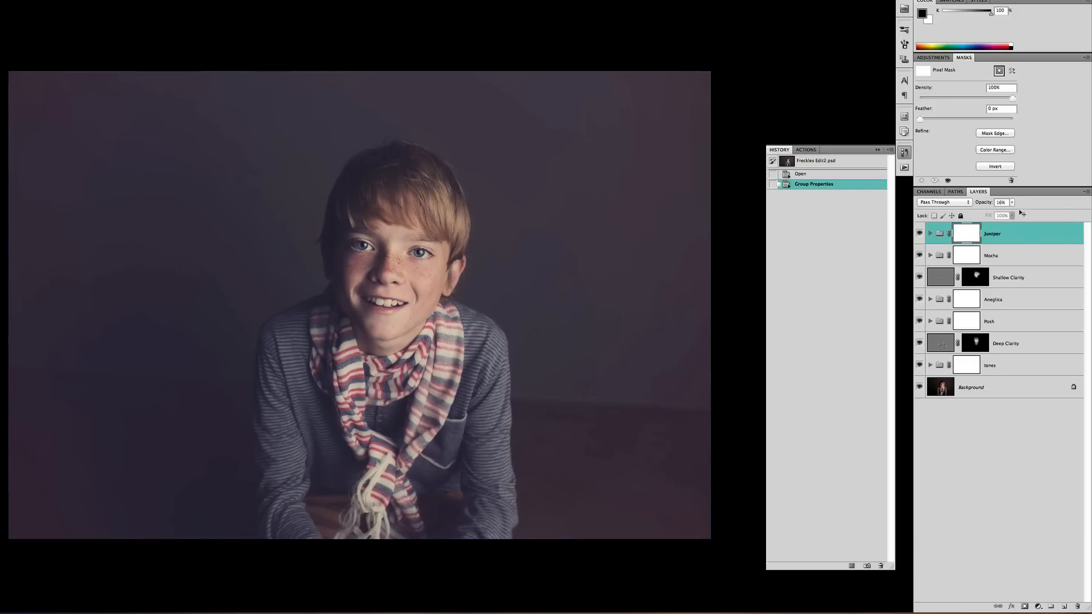
Hide the Juniper, Mocha and Aneglica groups, briefly previewing the portrait without the Posh group.
{"action": "left_click", "coordinate": [920, 234]}
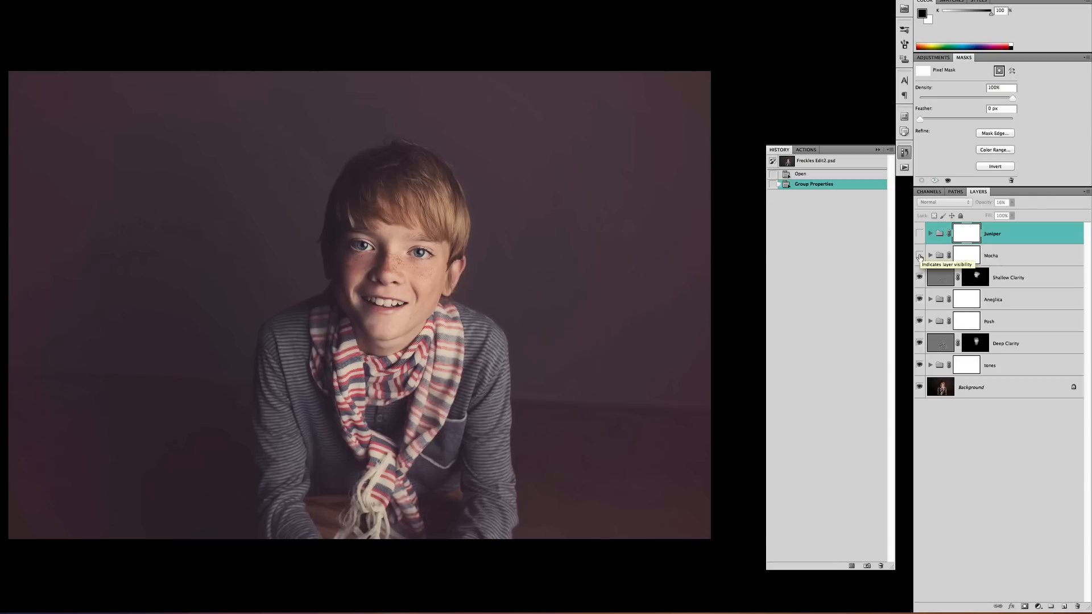
{"action": "left_click", "coordinate": [918, 323]}
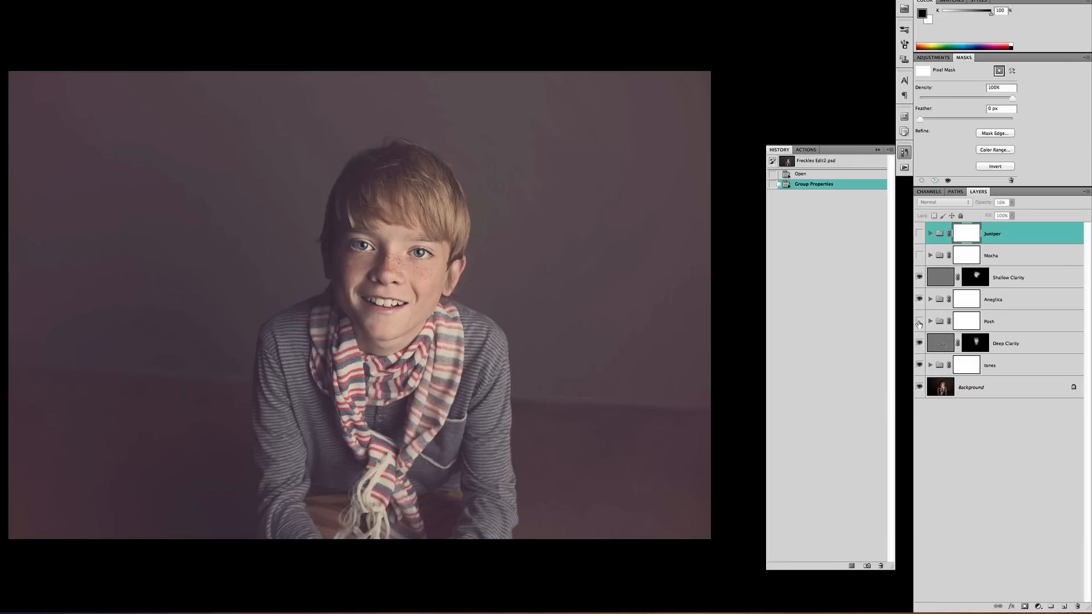
{"action": "left_click", "coordinate": [918, 322]}
{"action": "left_click", "coordinate": [919, 301]}
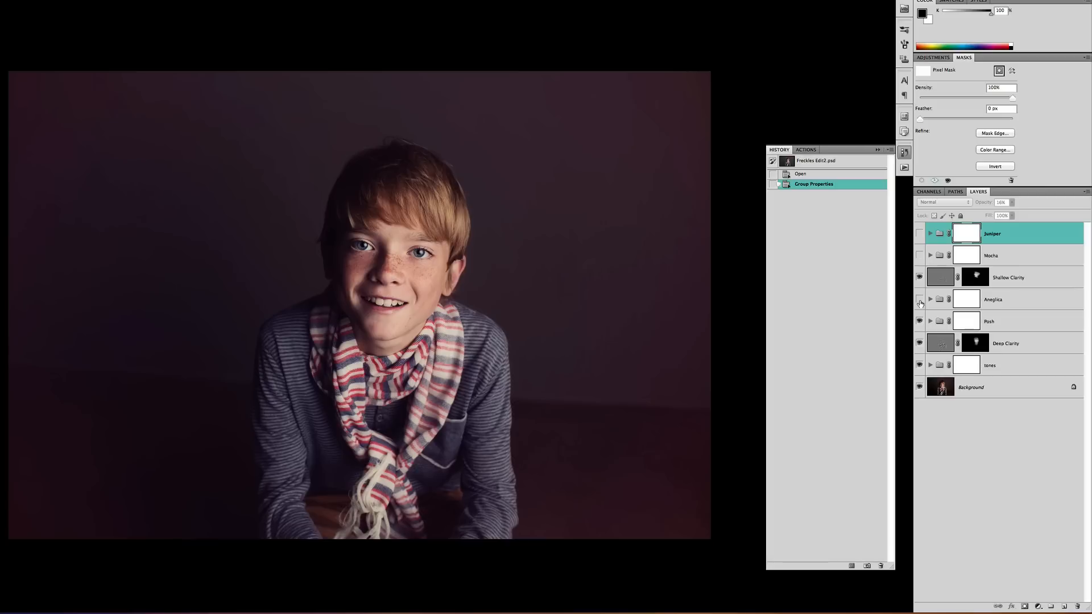
Preview the portrait with the Juniper group turned on, and without the Jones group.
{"action": "left_click", "coordinate": [918, 234]}
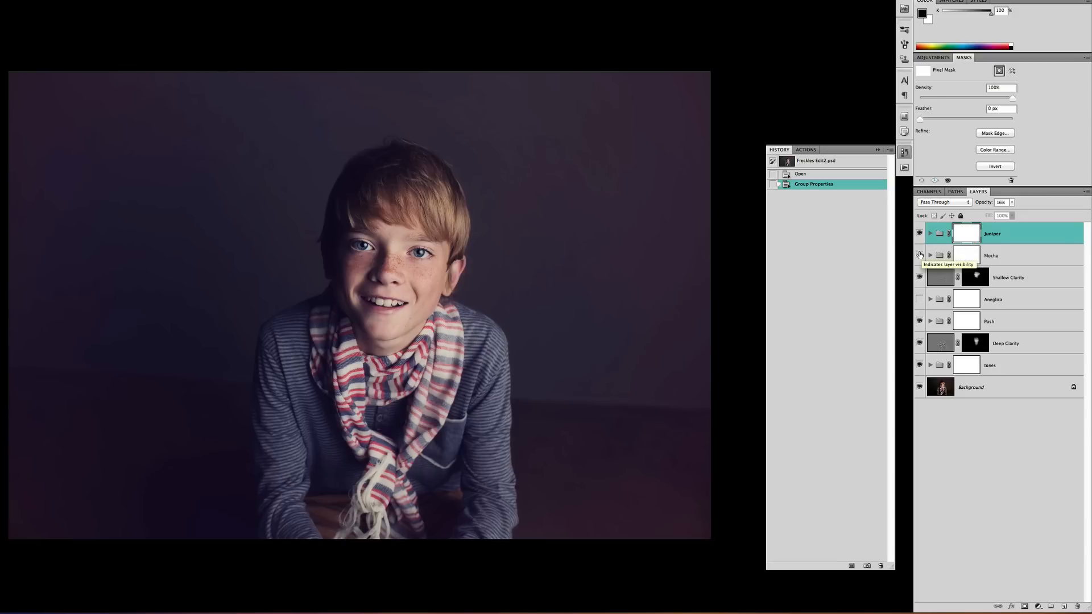
{"action": "left_click", "coordinate": [919, 233]}
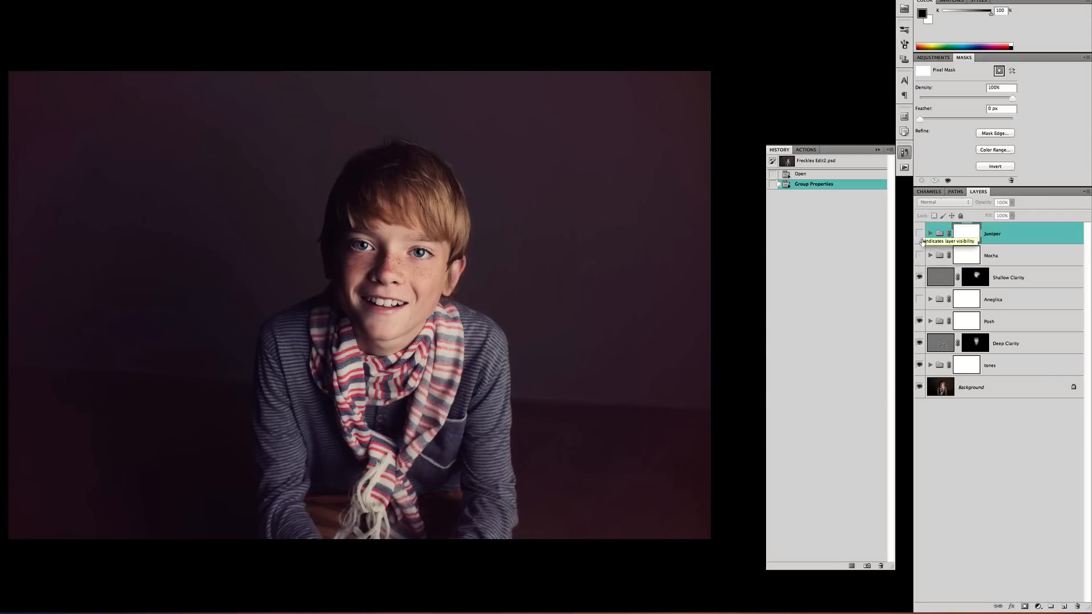
{"action": "left_click", "coordinate": [919, 365]}
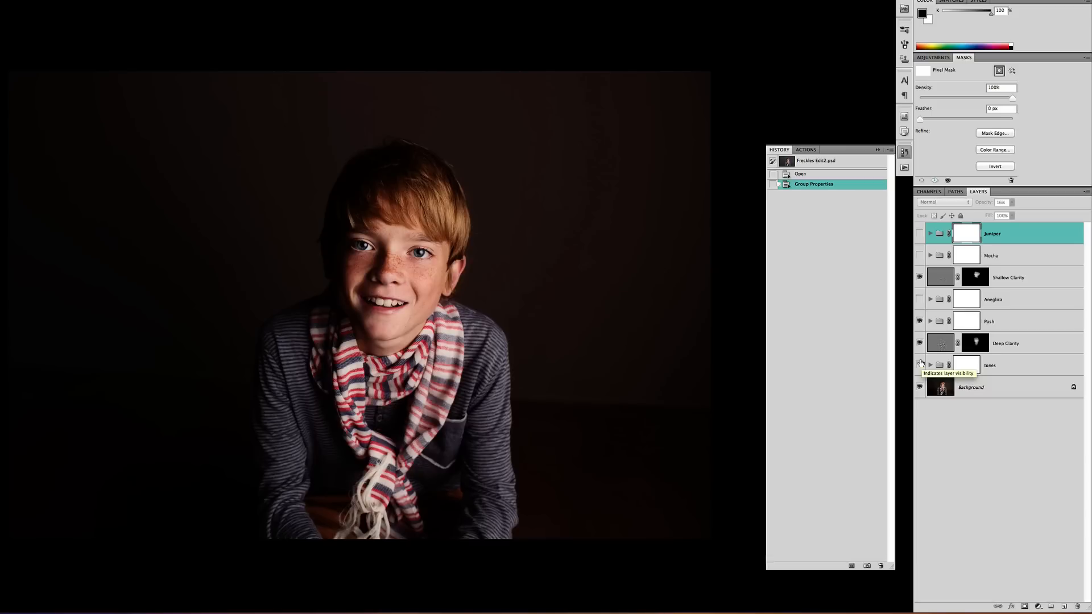
Preview the portrait with the Aneglica group turned on, with and without the Juniper group.
{"action": "left_click", "coordinate": [919, 299]}
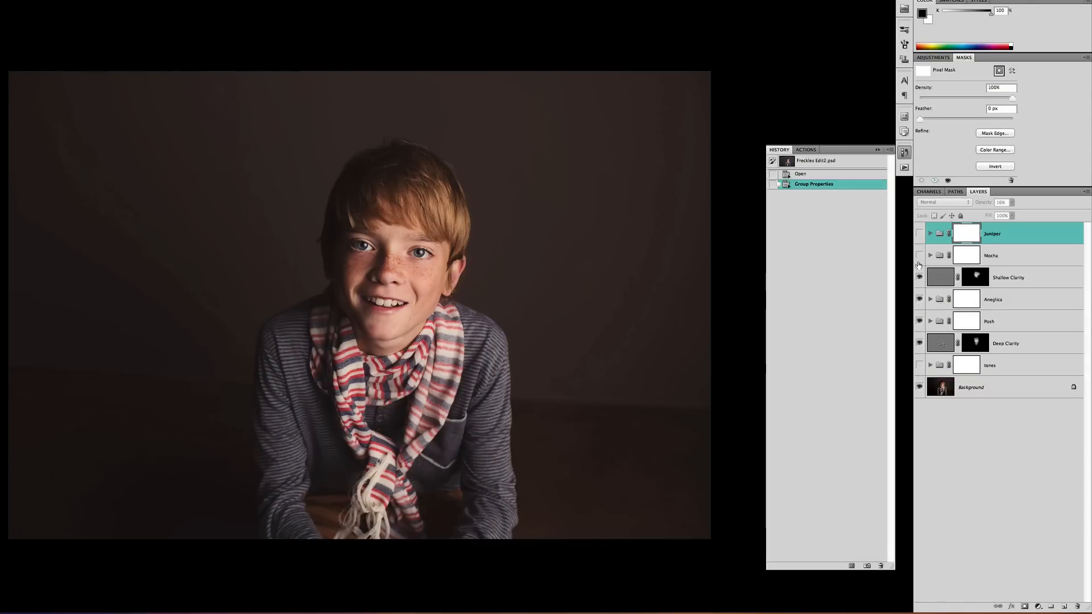
{"action": "left_click", "coordinate": [919, 233]}
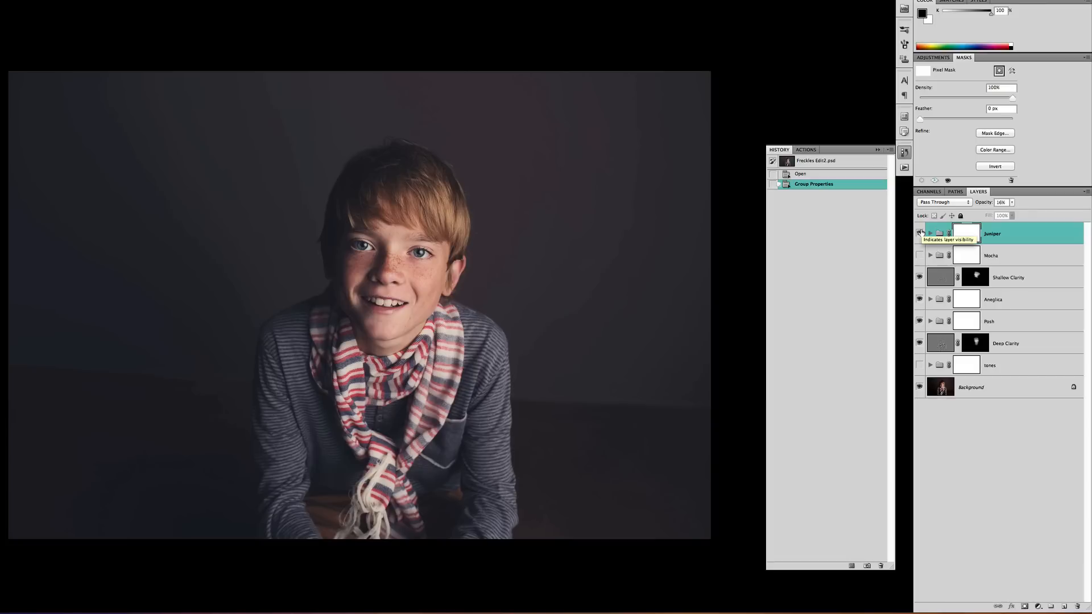
{"action": "left_click", "coordinate": [919, 233]}
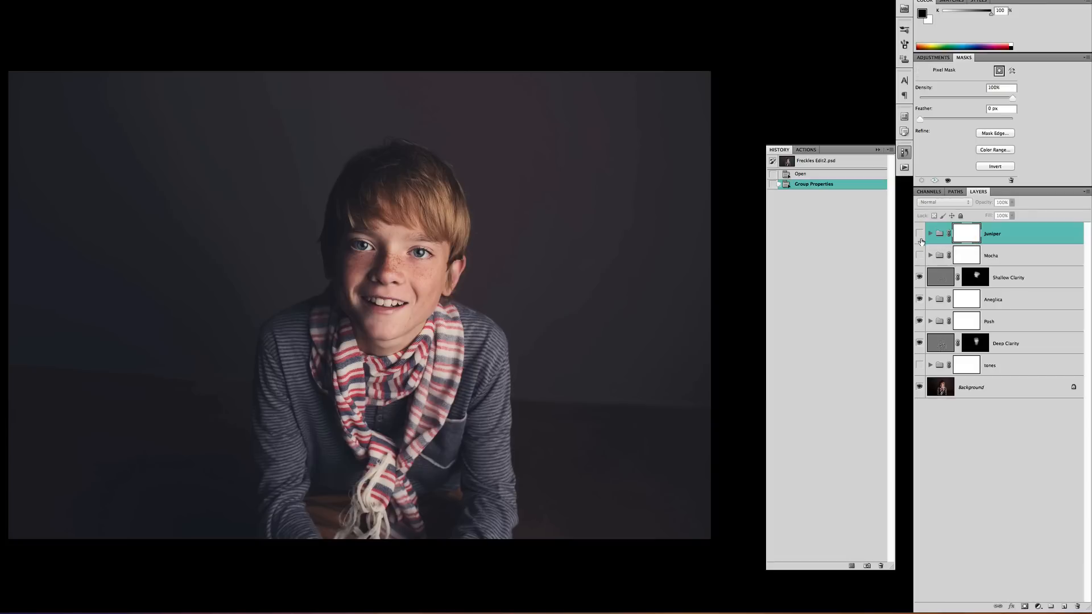
Try the Aneglica group at 84% opacity, and revert the whole image to its opening history snapshot.
{"action": "left_click", "coordinate": [1014, 301]}
{"action": "left_click_drag", "start_coordinate": [1011, 202], "coordinate": [1025, 214]}
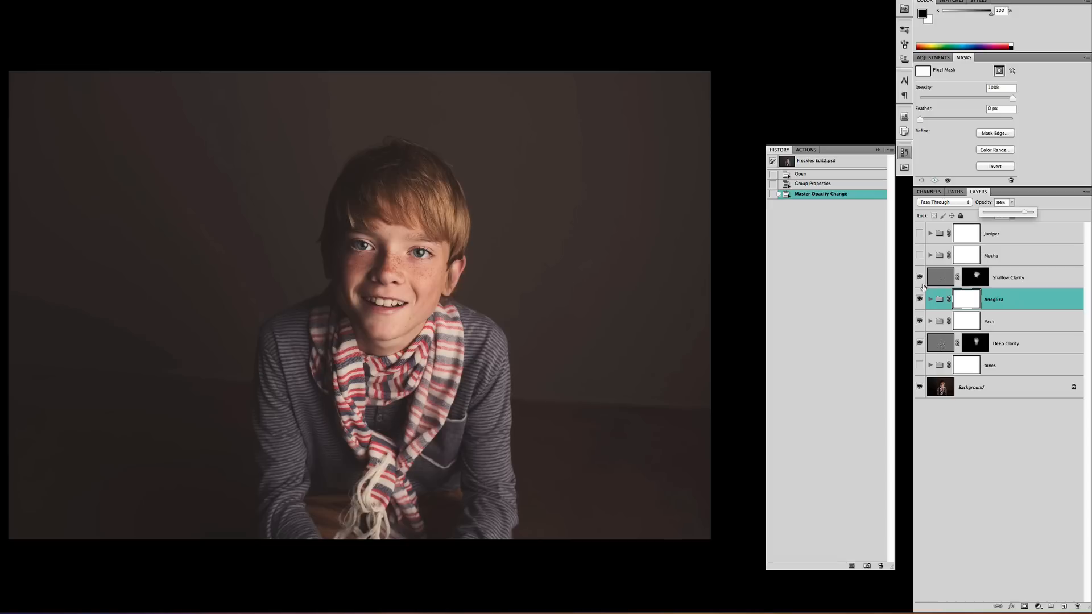
{"action": "left_click", "coordinate": [843, 163]}
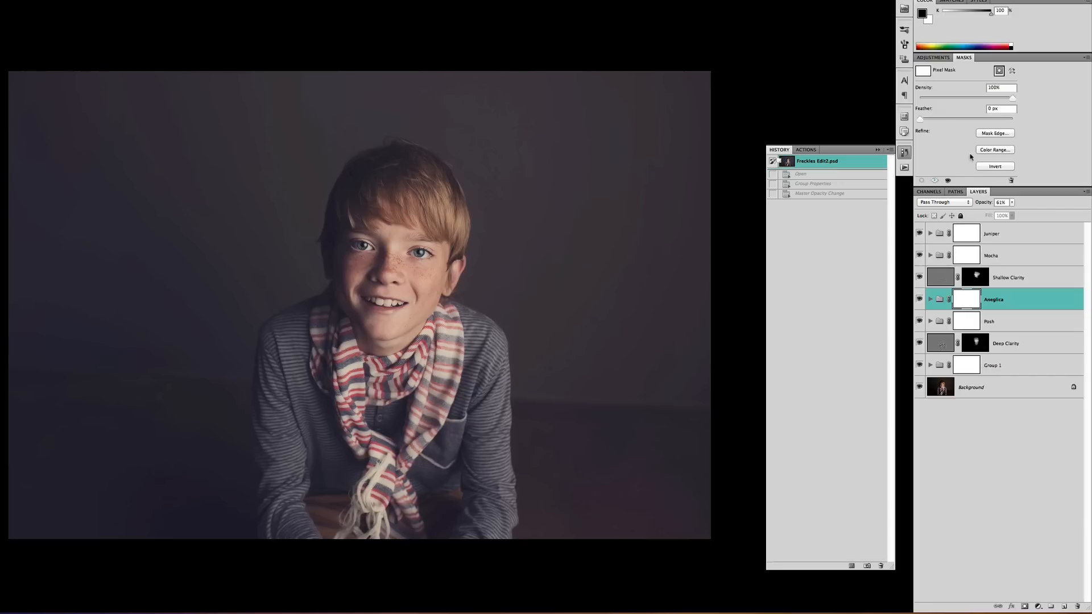
Fine-tune the opacities of the Juniper, Mocha and Aneglica groups, setting the Juniper group to 27%.
{"action": "left_click", "coordinate": [994, 237]}
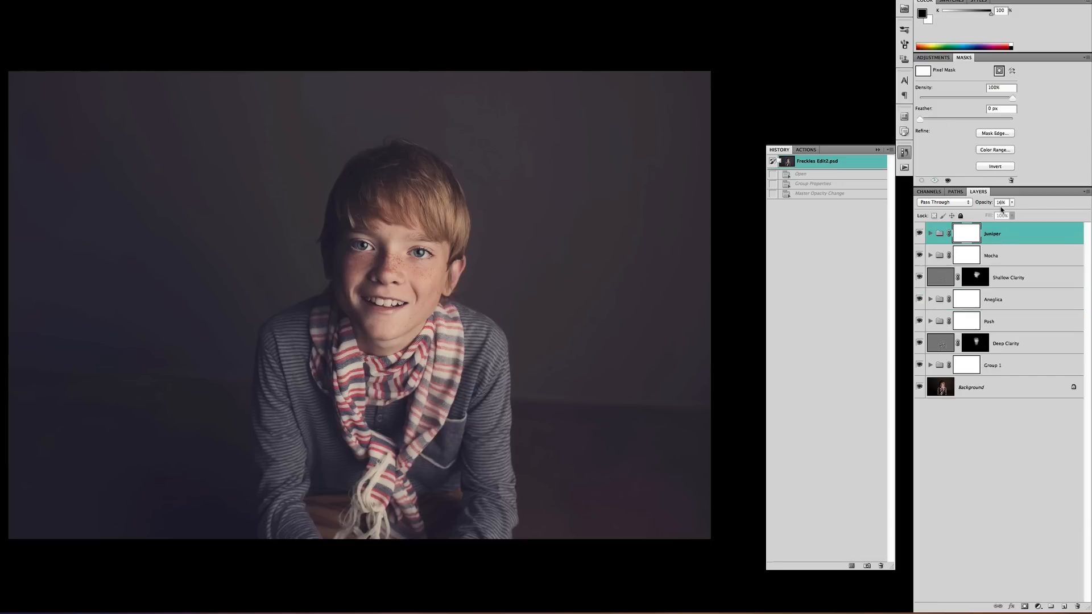
{"action": "mouse_move", "coordinate": [1012, 203]}
{"action": "left_mouse_down"}
{"action": "mouse_move", "coordinate": [1023, 213]}
{"action": "mouse_move", "coordinate": [1009, 213]}
{"action": "left_mouse_up"}
{"action": "left_click", "coordinate": [992, 256]}
{"action": "left_click", "coordinate": [998, 300]}
{"action": "left_click", "coordinate": [997, 237]}
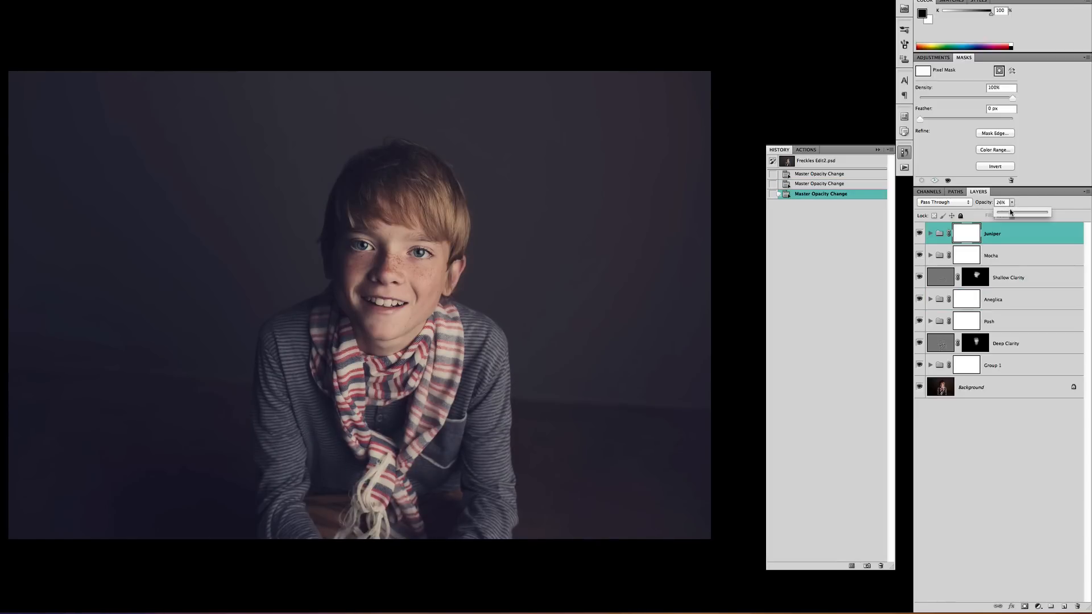
{"action": "left_click_drag", "start_coordinate": [1011, 211], "coordinate": [1011, 212]}
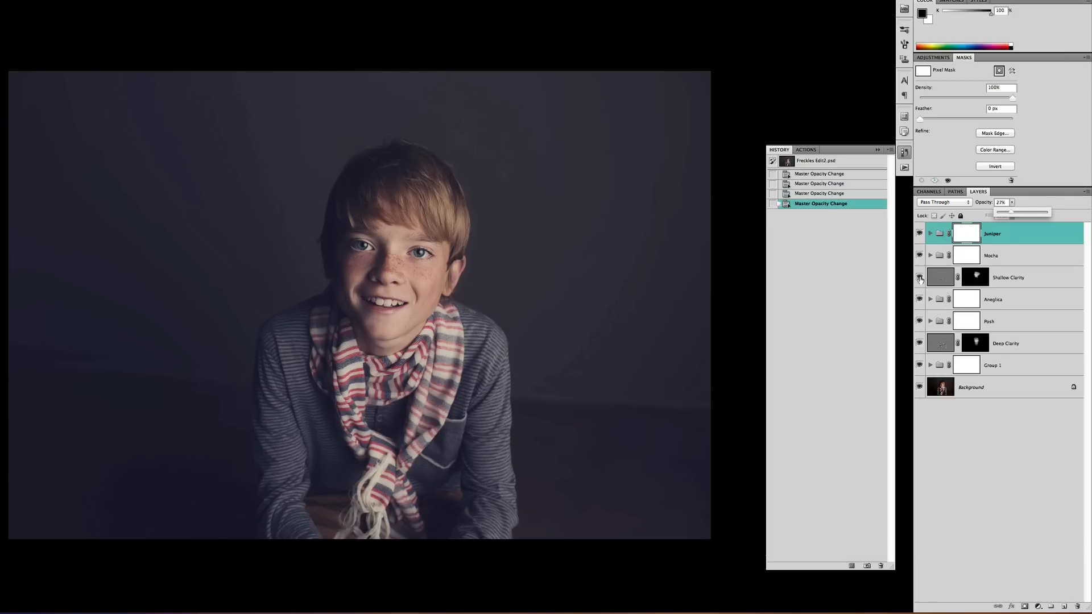
Compare the portrait without and with the Shallow Clarity and Deep Clarity layers, leaving both turned on.
{"action": "left_click", "coordinate": [919, 279]}
{"action": "left_click", "coordinate": [918, 343]}
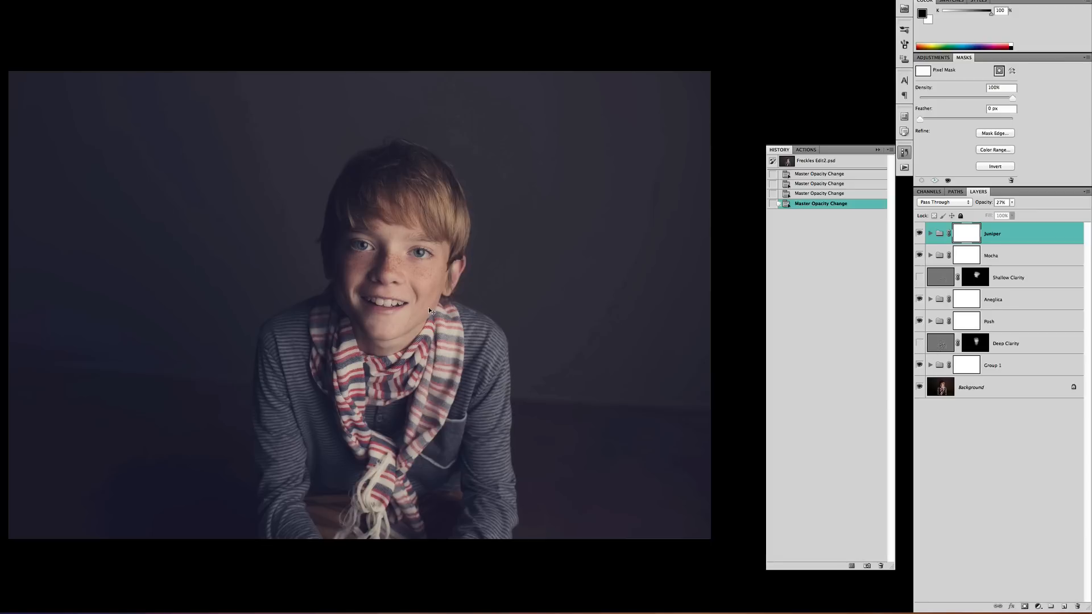
{"action": "left_click", "coordinate": [918, 343]}
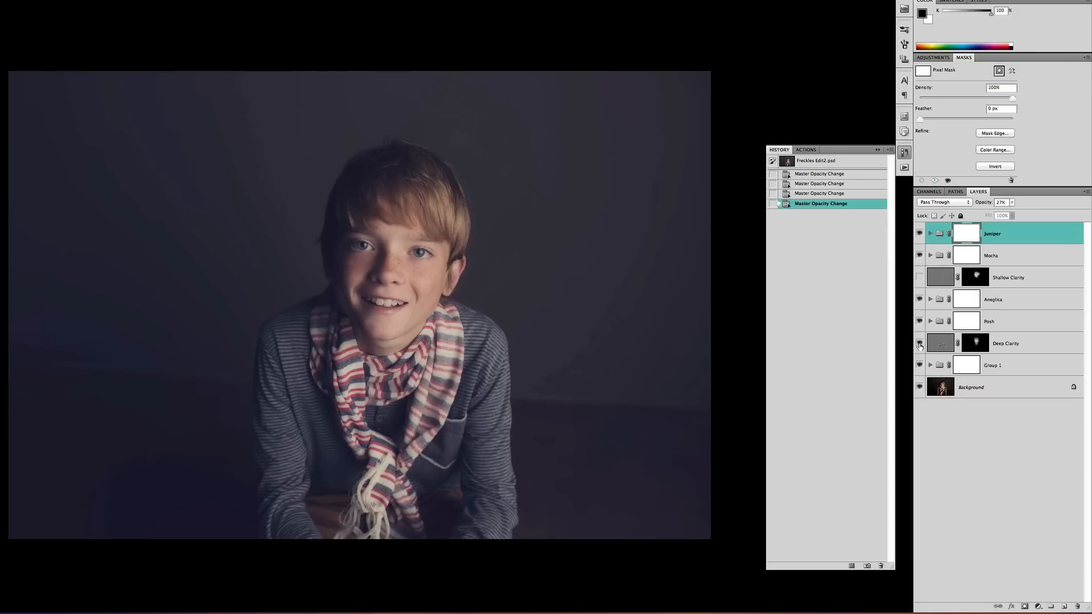
{"action": "left_click", "coordinate": [919, 278]}
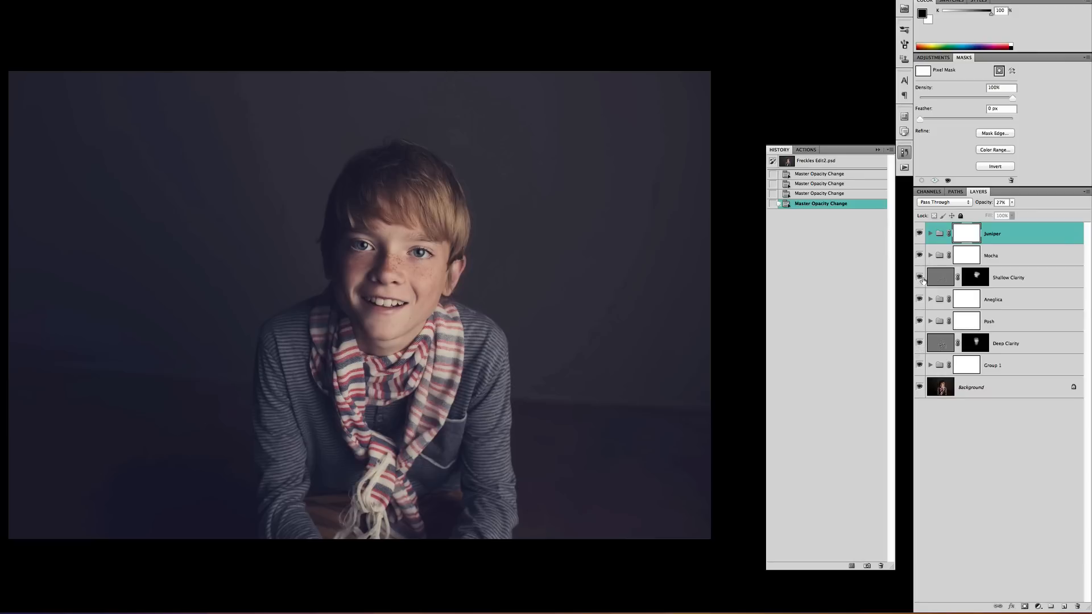